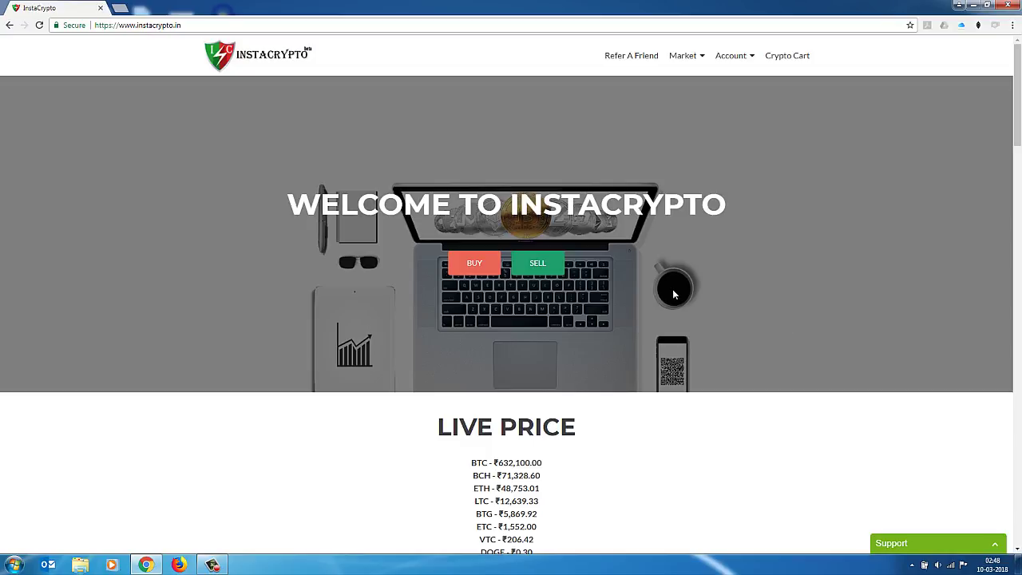
Step: Scroll up and down the InstaCrypto homepage to look over the listed coins
scroll(674, 295, down, 13)
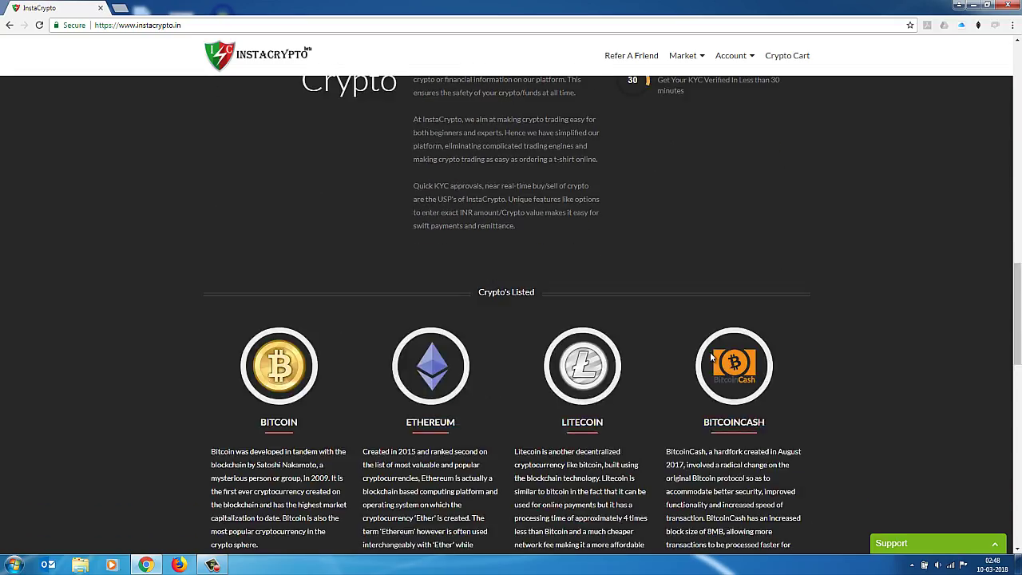
scroll(707, 357, down, 7)
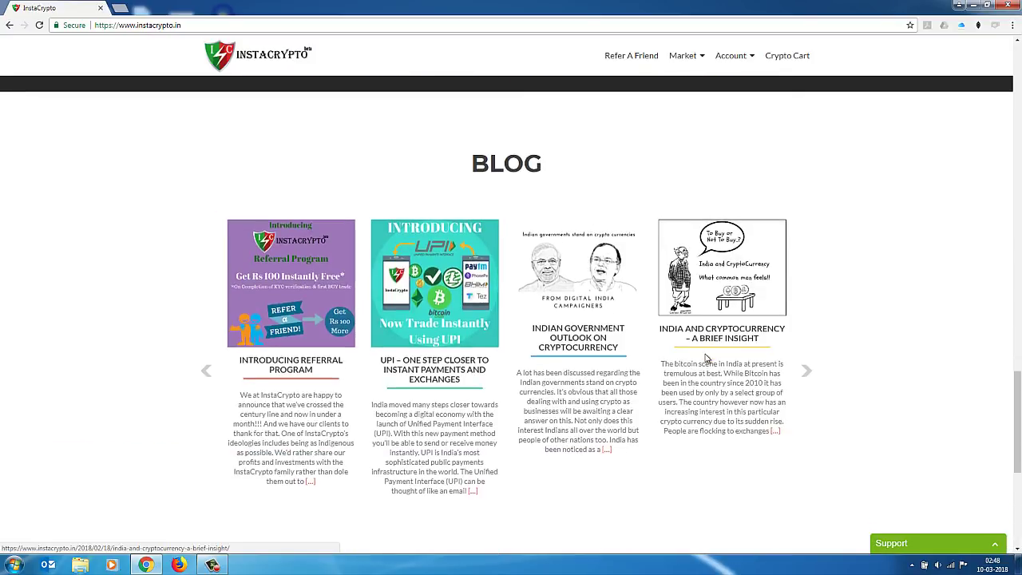
scroll(707, 357, down, 4)
scroll(707, 357, up, 10)
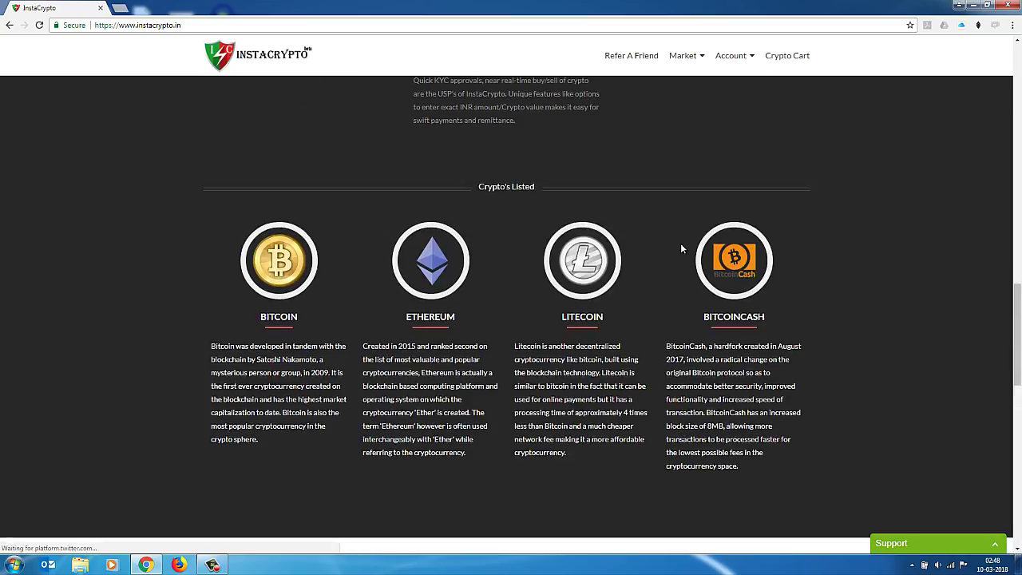
scroll(682, 248, up, 3)
scroll(480, 312, down, 7)
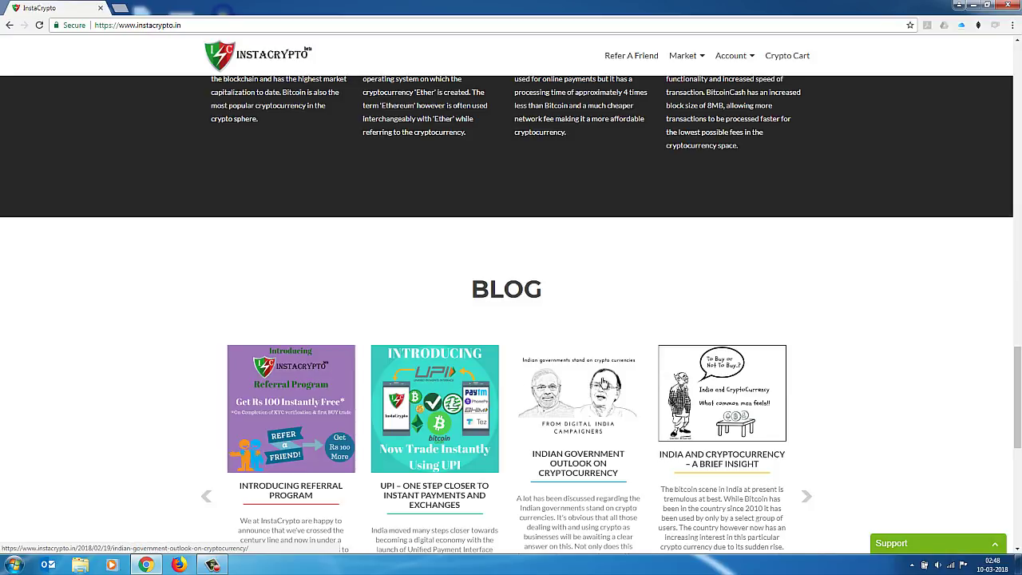
scroll(648, 355, up, 10)
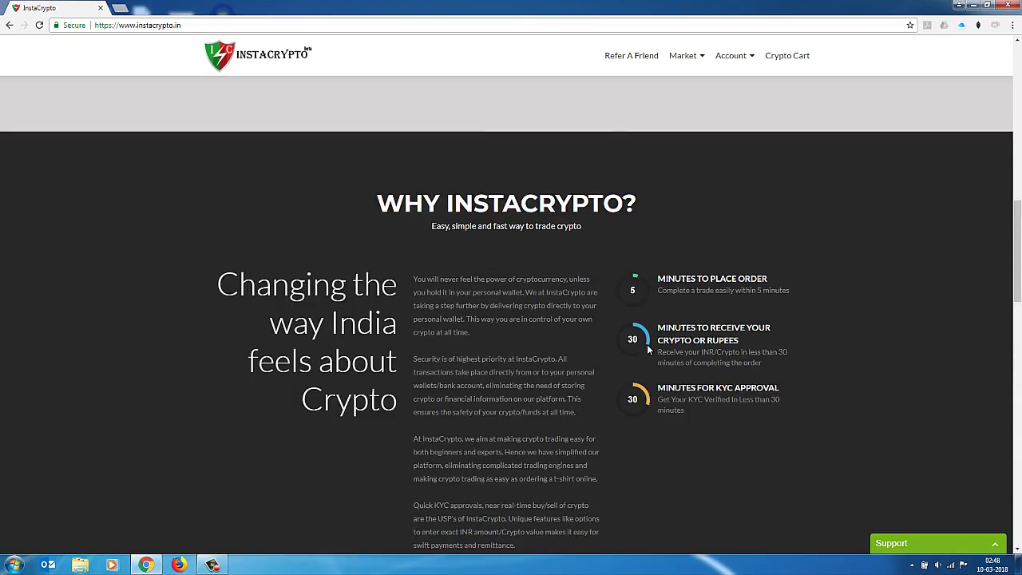
scroll(648, 349, up, 8)
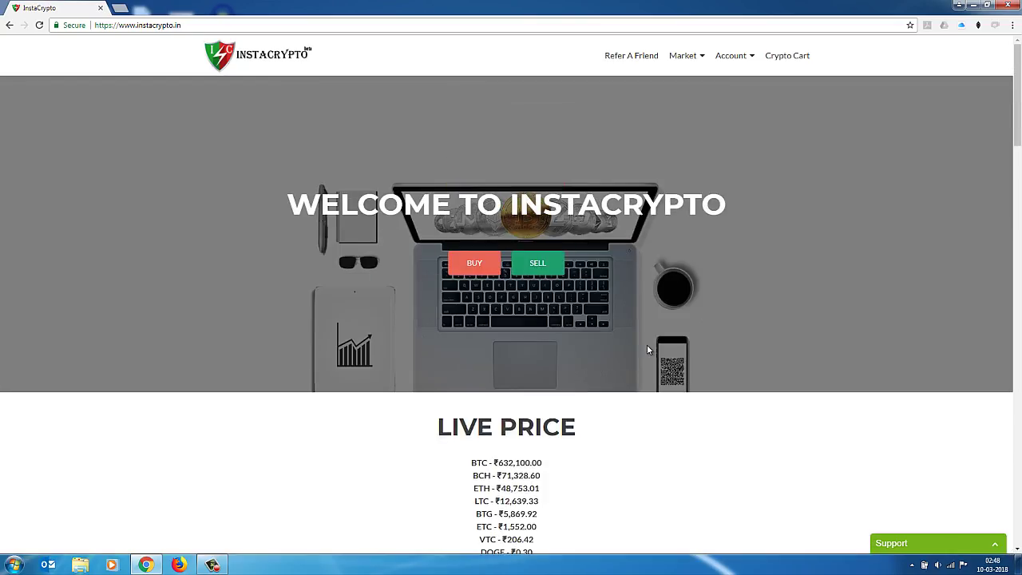
scroll(647, 349, down, 1)
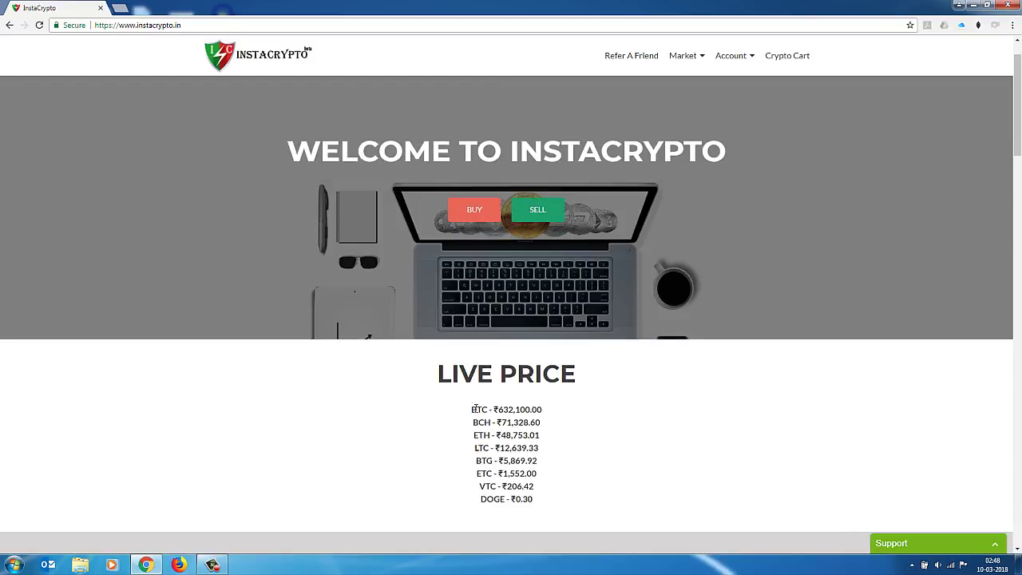
Step: Highlight the live price list twice to point out current coin rates
drag(471, 408, 540, 504)
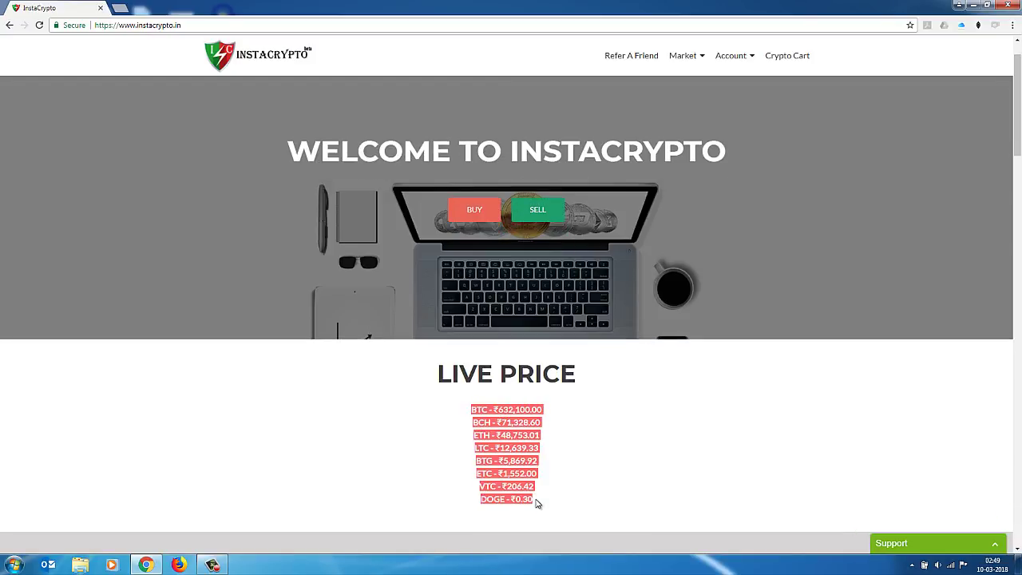
click(434, 421)
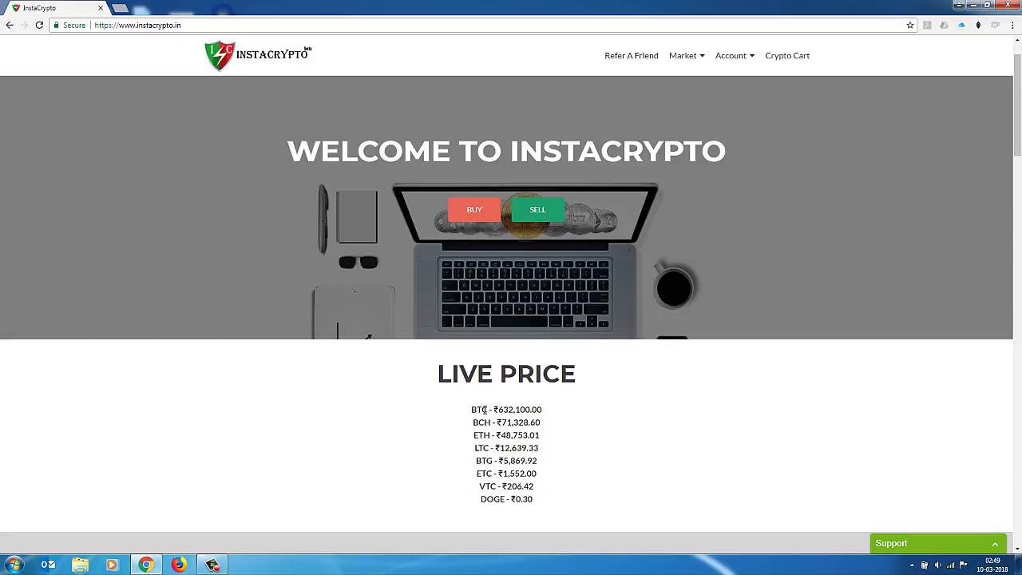
drag(473, 407, 529, 500)
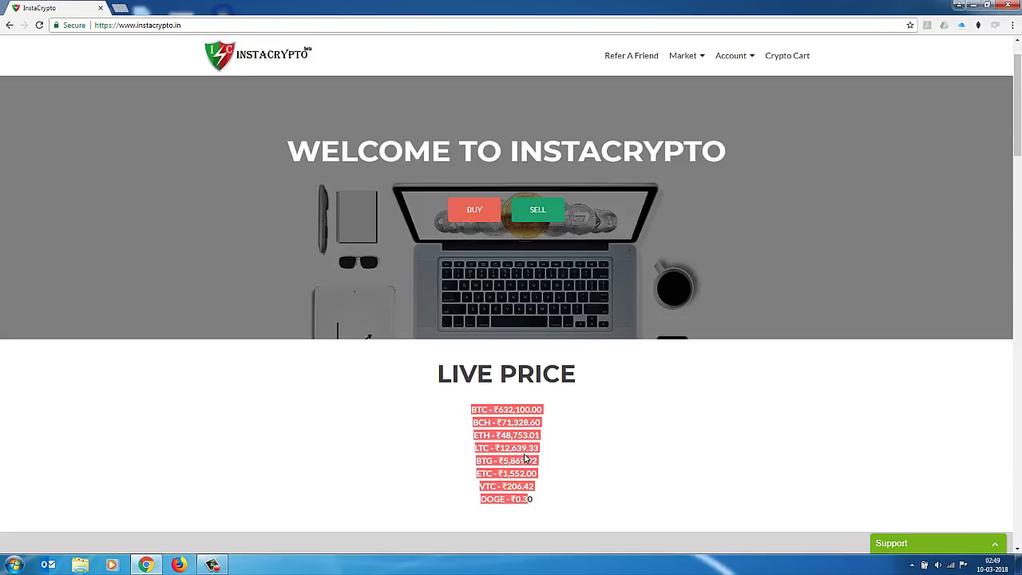
click(411, 440)
scroll(382, 397, up, 1)
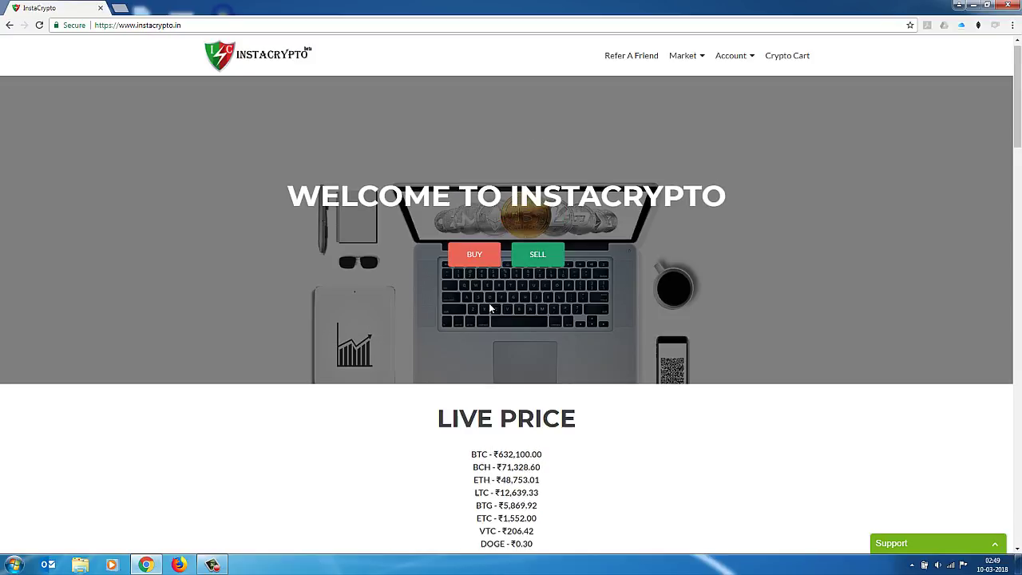
Step: From the Market menu, open the Dogecoin page (Buy ₹0.30, Sell ₹0.27), briefly checking Vertcoin
mouse_move(702, 58)
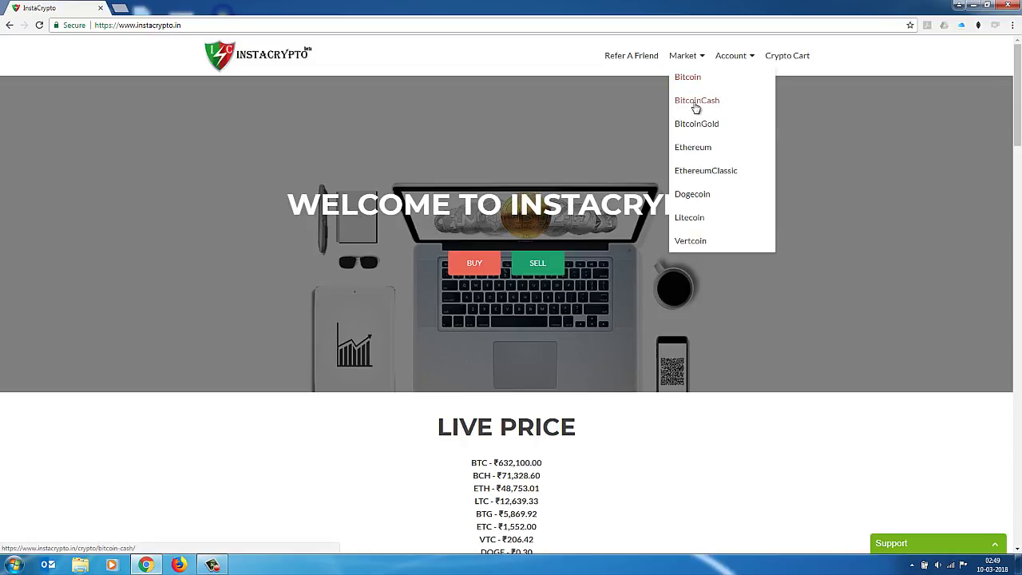
click(690, 198)
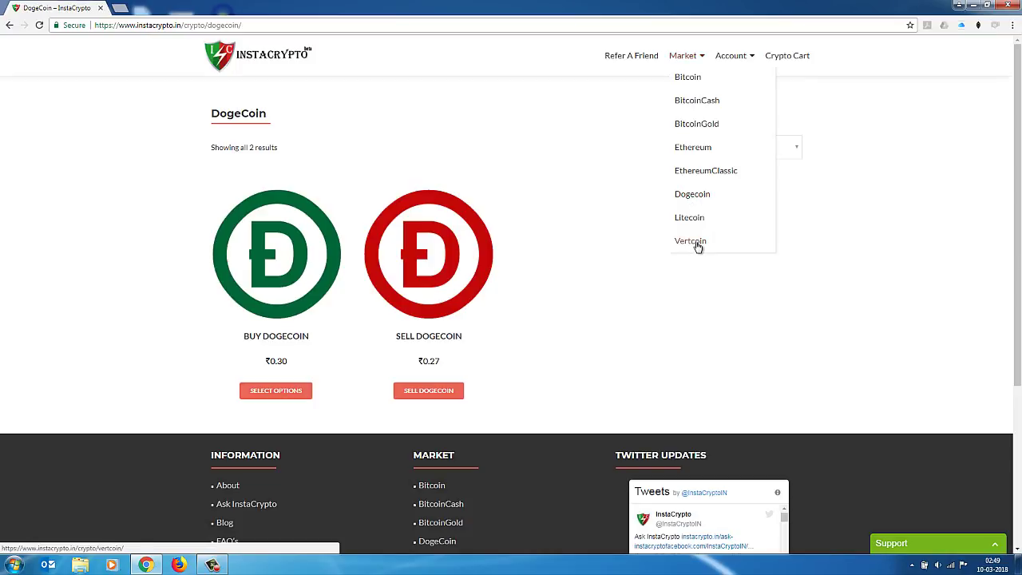
click(695, 244)
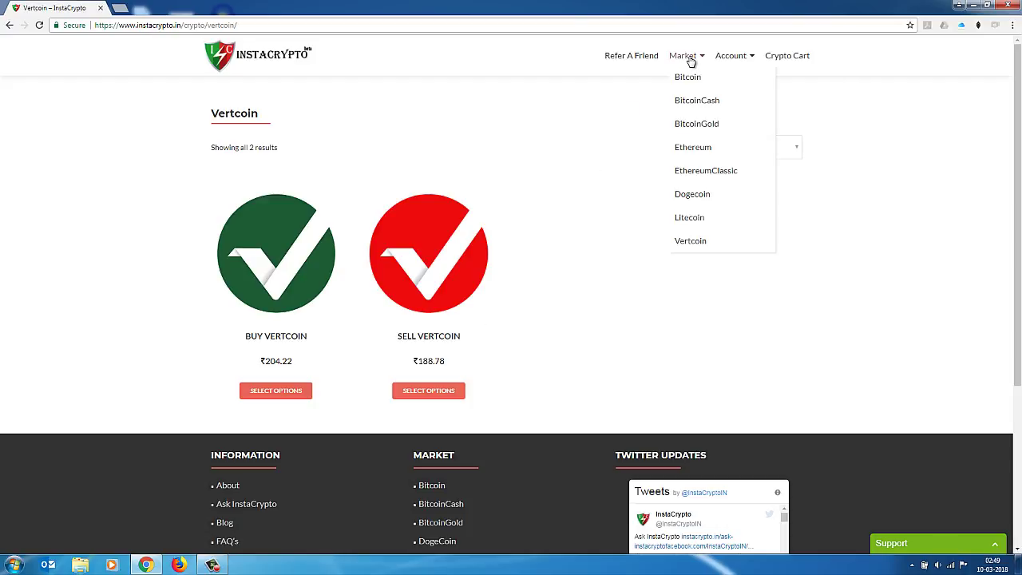
click(690, 198)
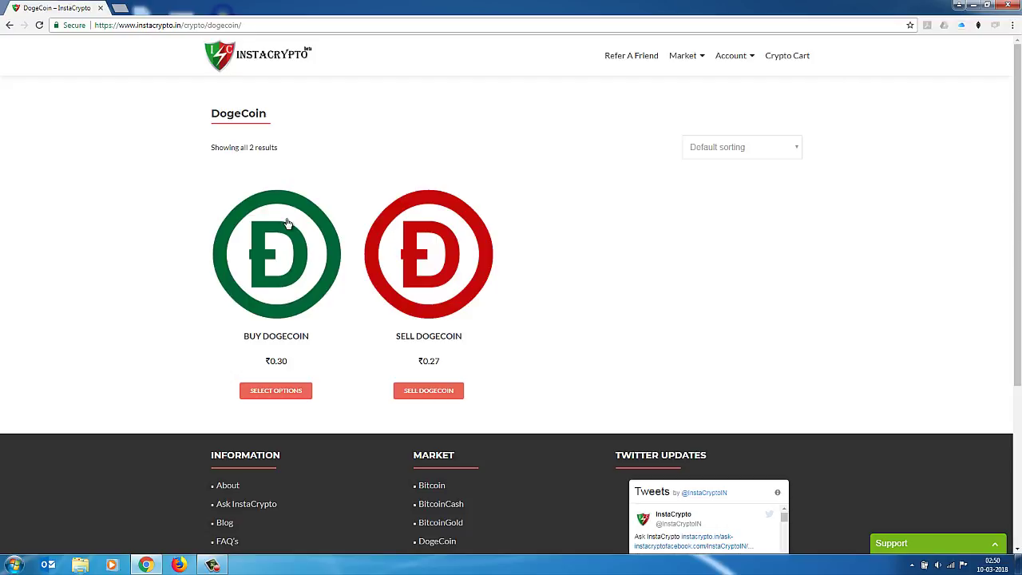
Step: Open the Buy Dogecoin form, enter 500 INR, and confirm it converts to 1666.6666 DOGE
click(271, 270)
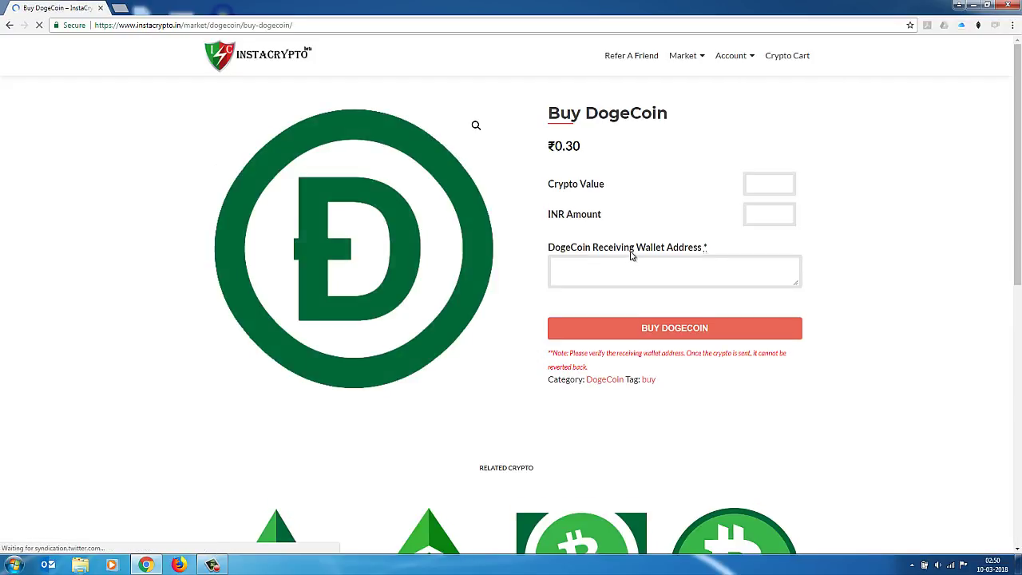
click(793, 214)
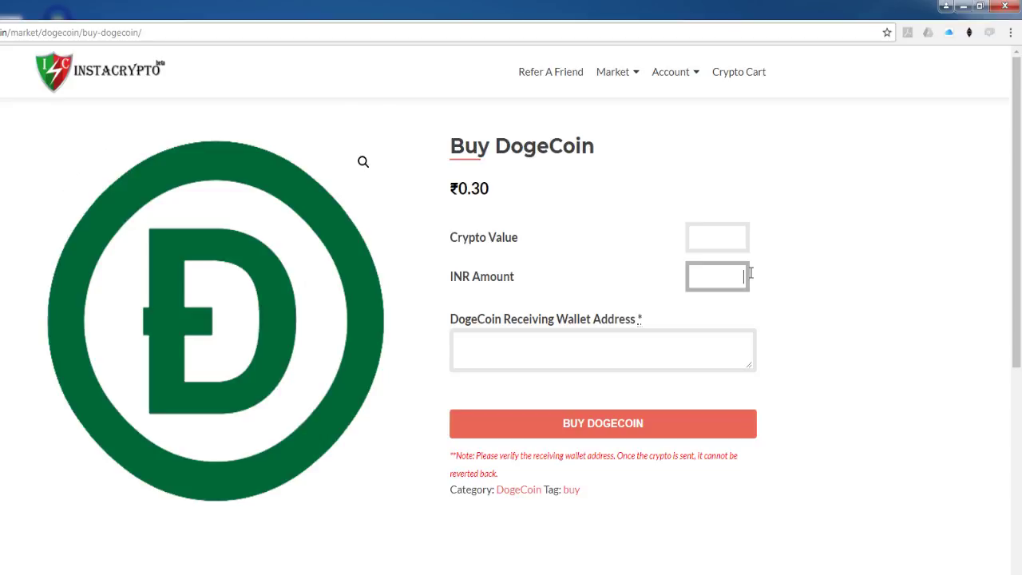
text(500)
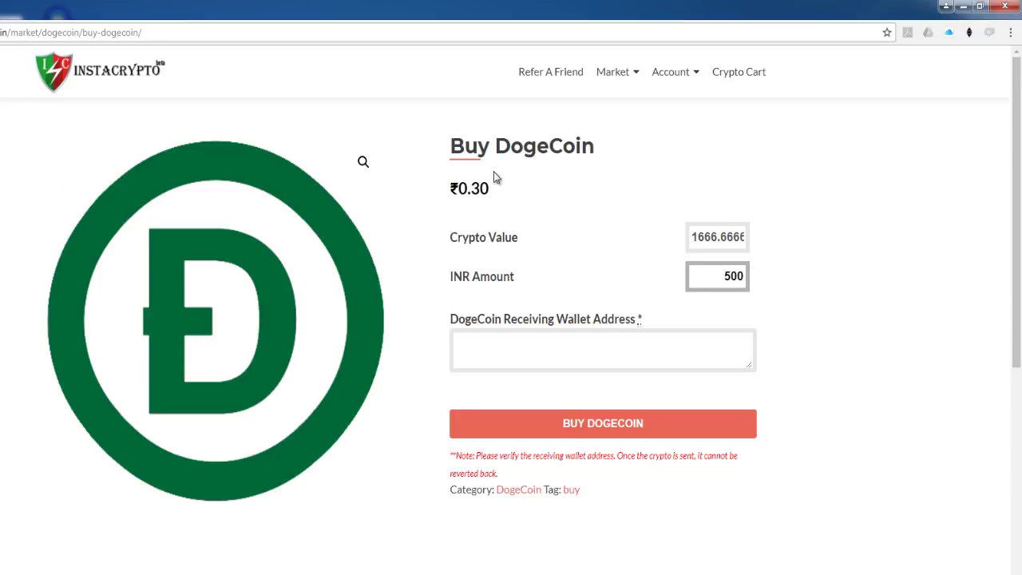
drag(462, 180, 495, 190)
click(595, 237)
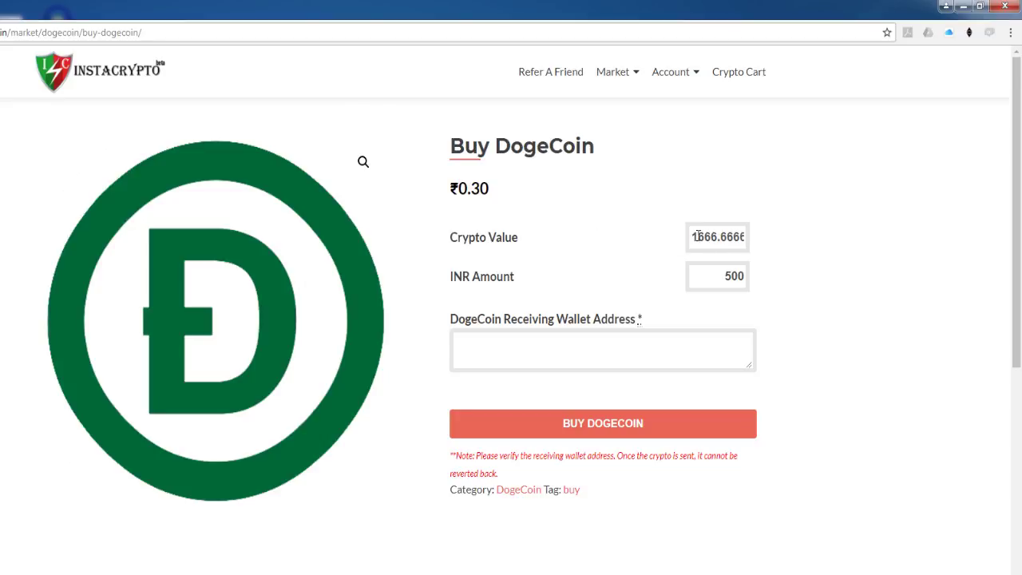
drag(692, 237, 750, 244)
click(732, 237)
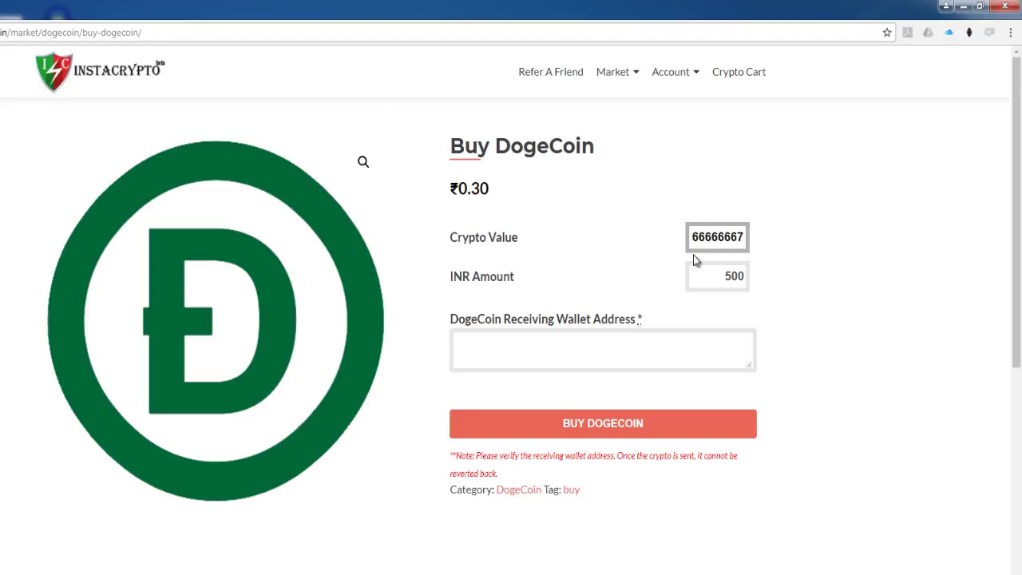
click(630, 350)
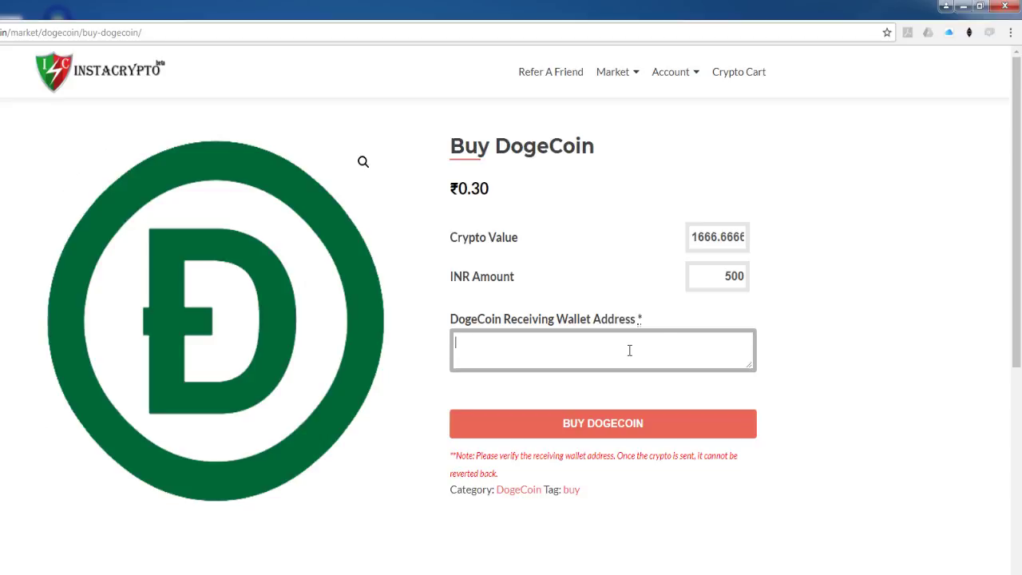
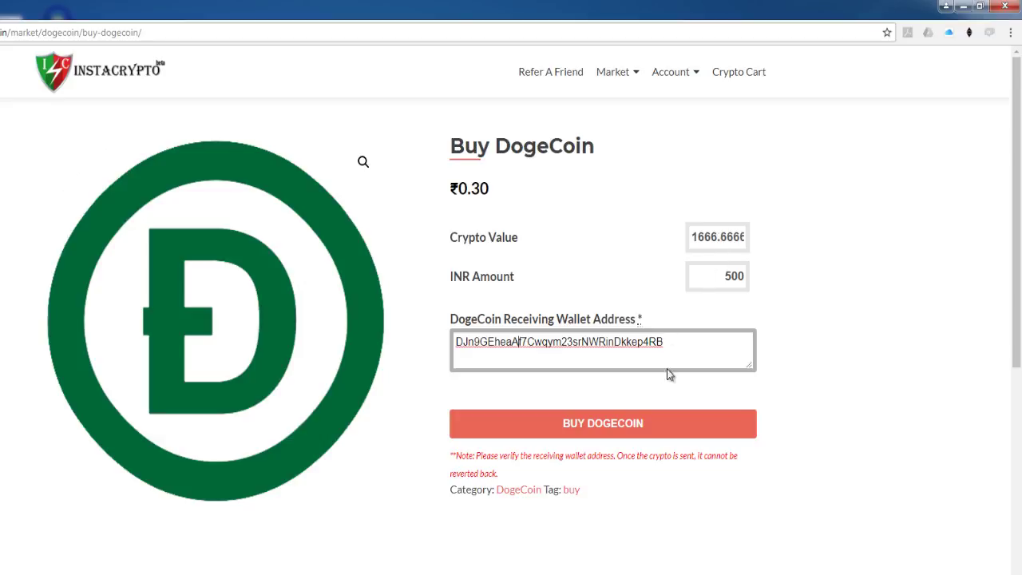
Step: Paste the receiving wallet address and add the Dogecoin buy to the cart (₹508.43 total)
click(608, 426)
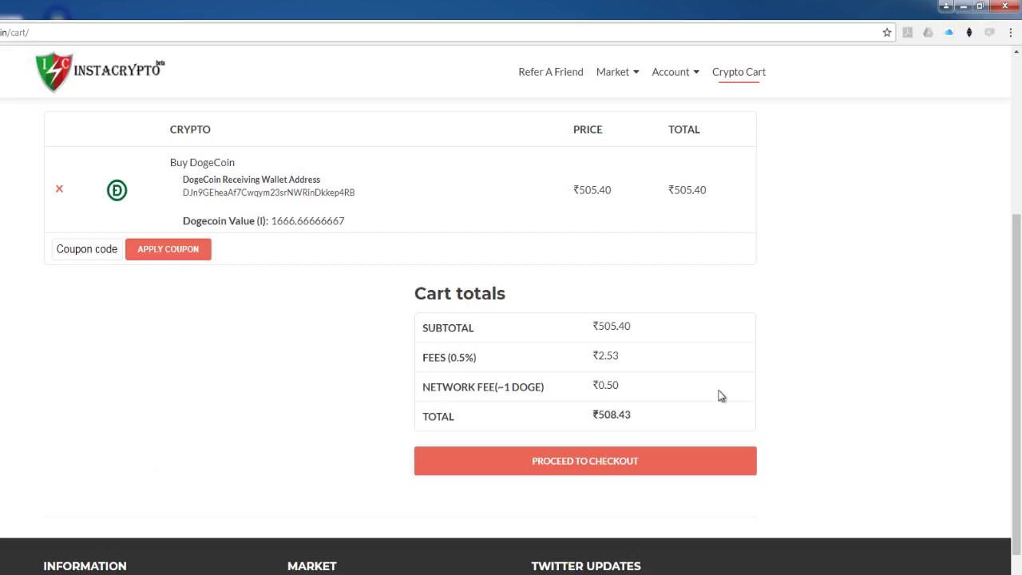
Step: Proceed from the cart to checkout and open the coupon code field
click(607, 462)
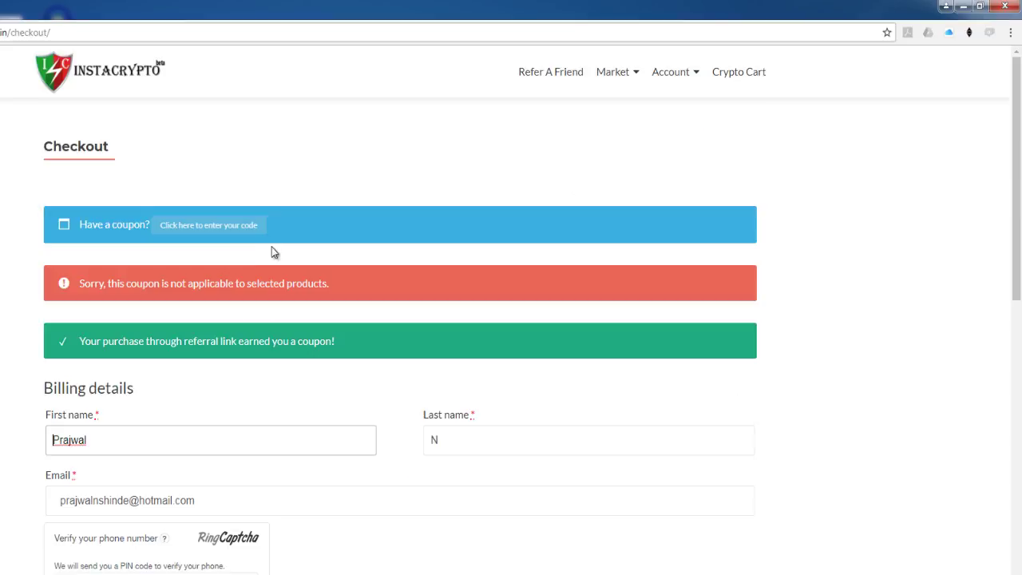
click(229, 231)
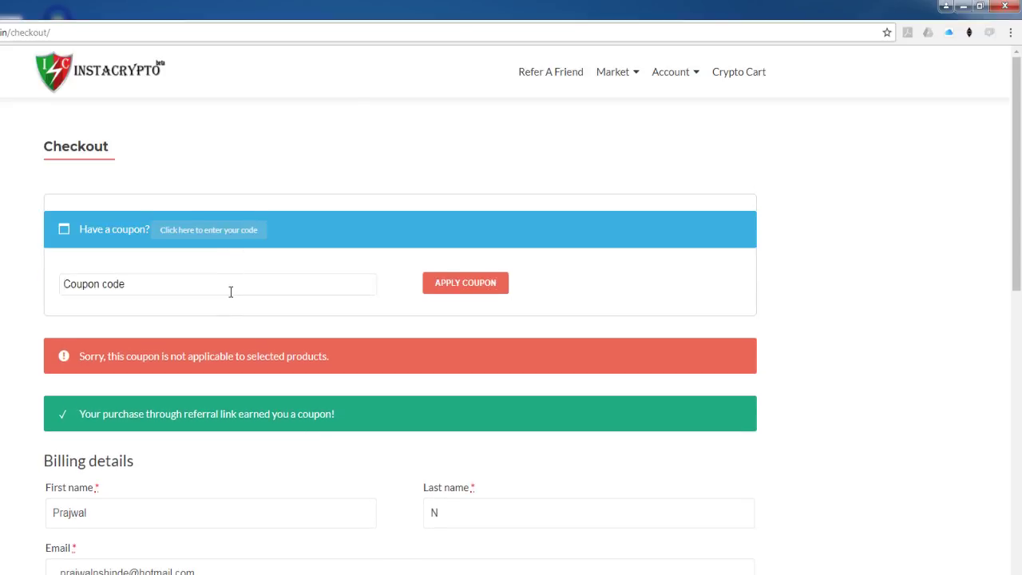
click(230, 292)
scroll(46, 258, down, 2)
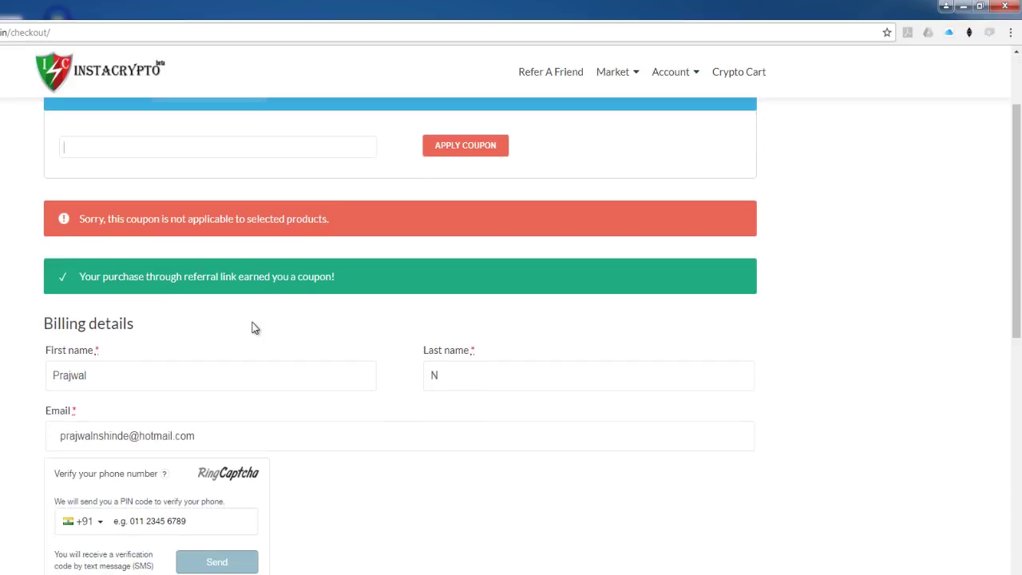
scroll(251, 326, down, 3)
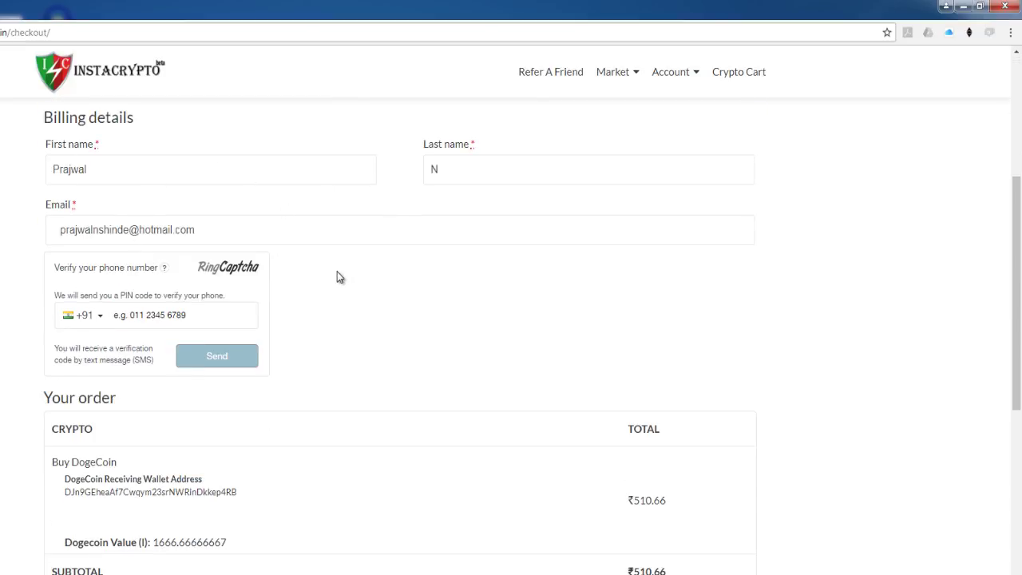
Step: Verify the phone number by requesting a PIN and entering the 4-digit code from the SMS
click(210, 315)
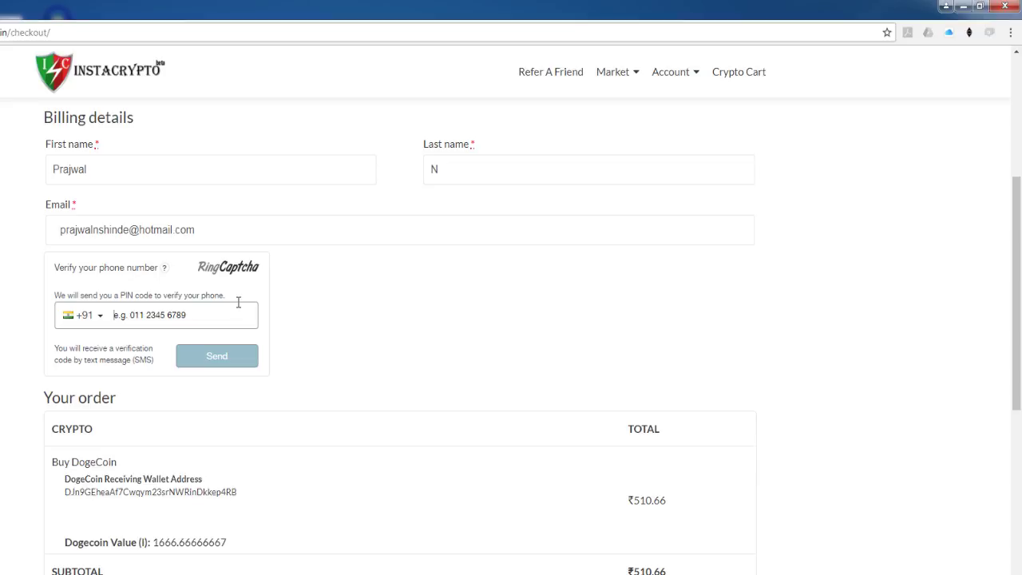
click(197, 354)
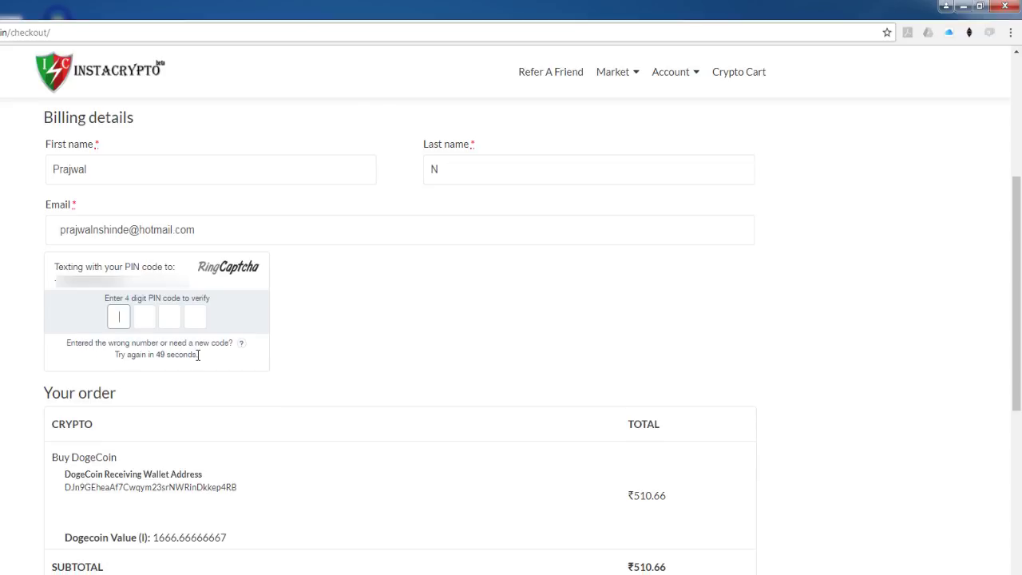
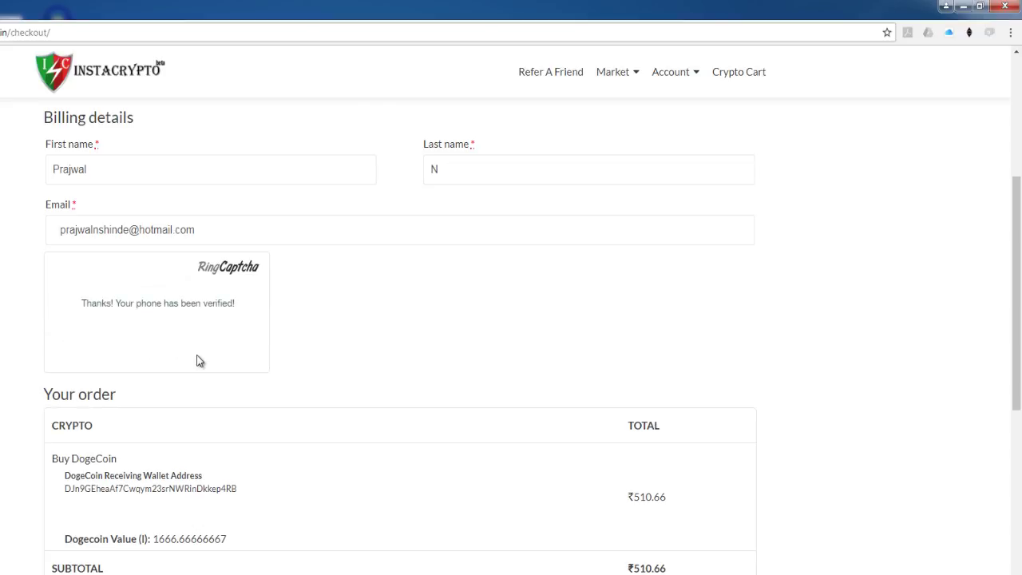
scroll(183, 345, down, 3)
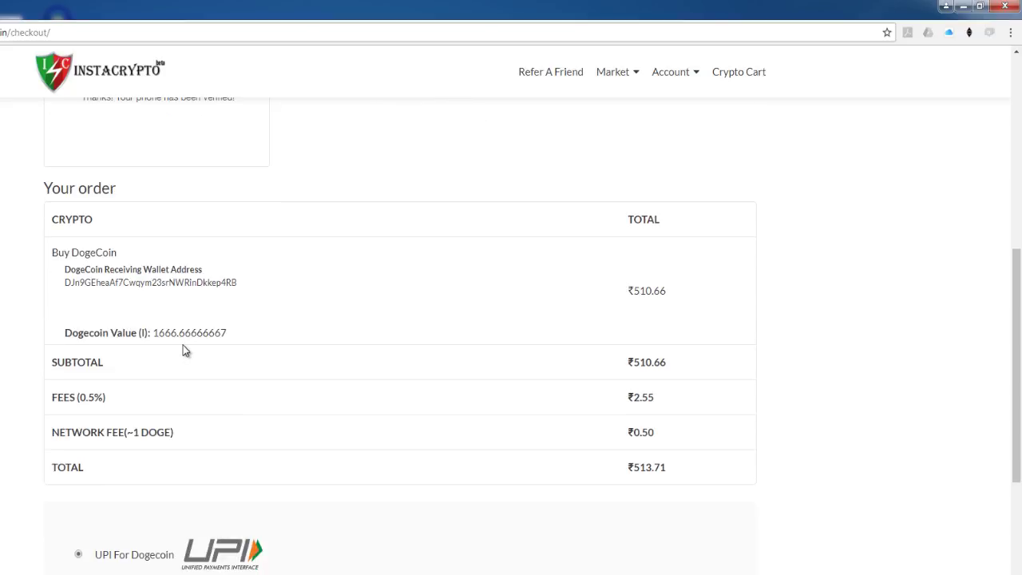
double_click(91, 278)
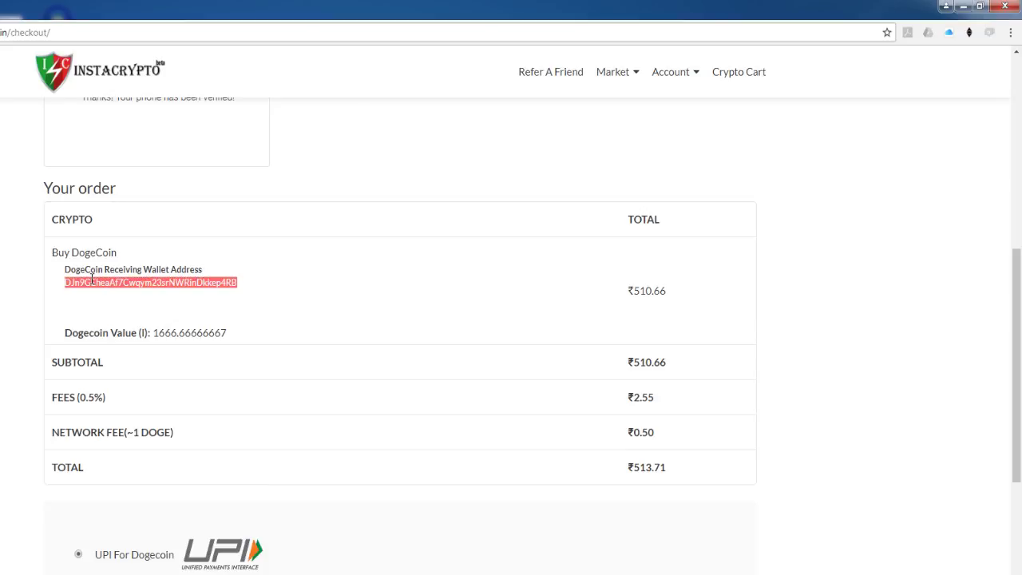
drag(155, 332, 242, 337)
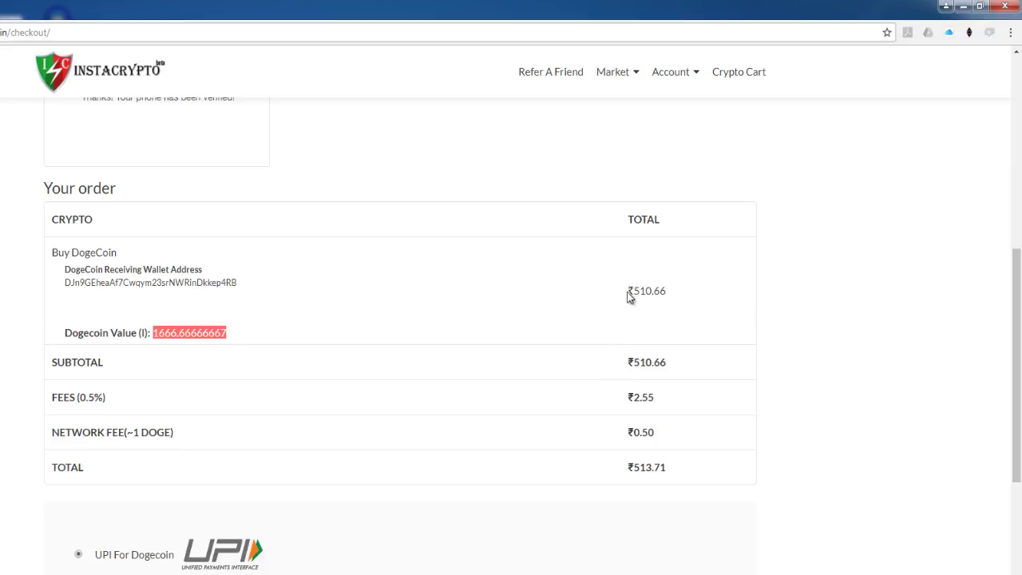
drag(630, 362, 666, 370)
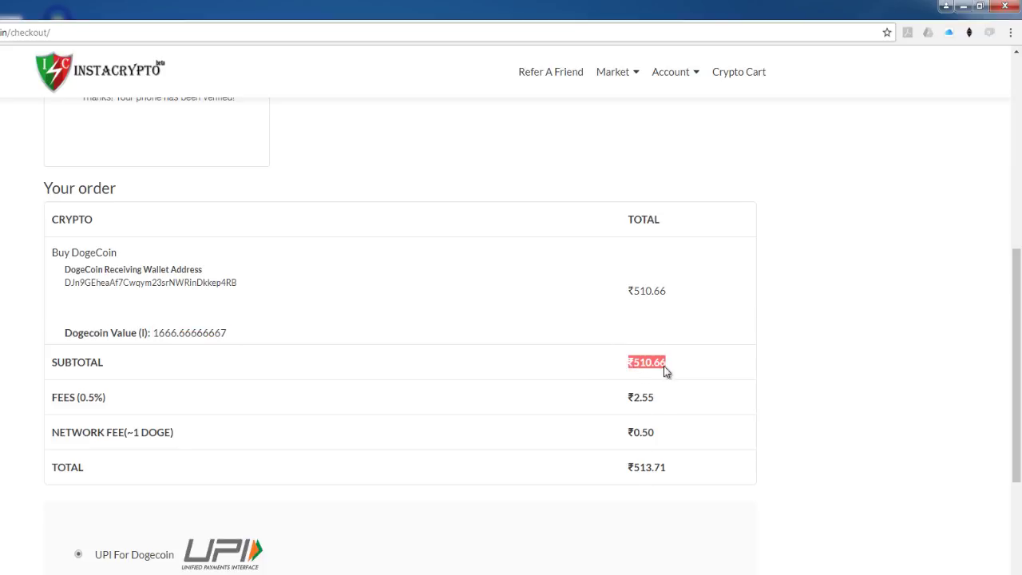
click(656, 409)
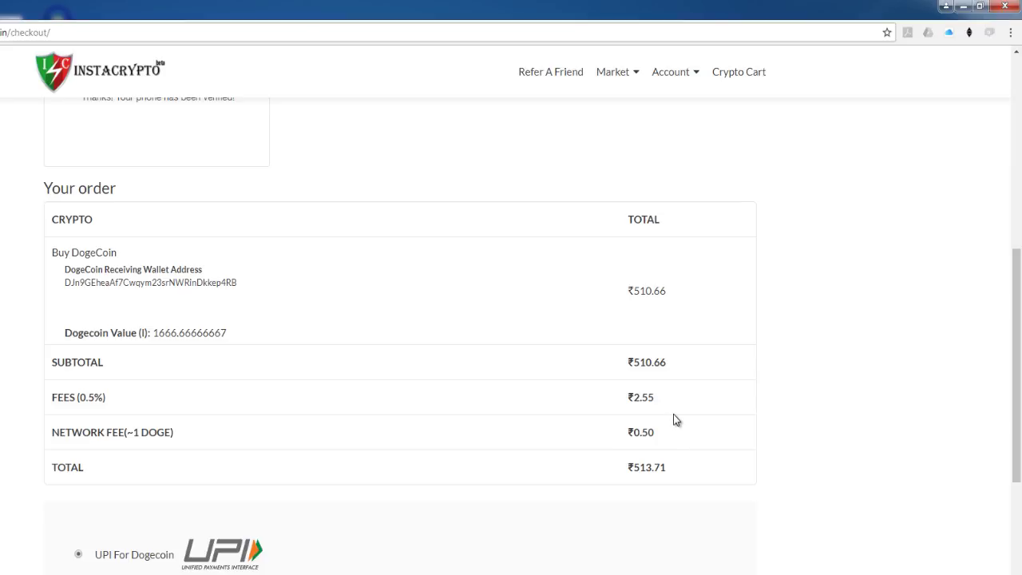
scroll(674, 416, down, 1)
scroll(509, 377, down, 1)
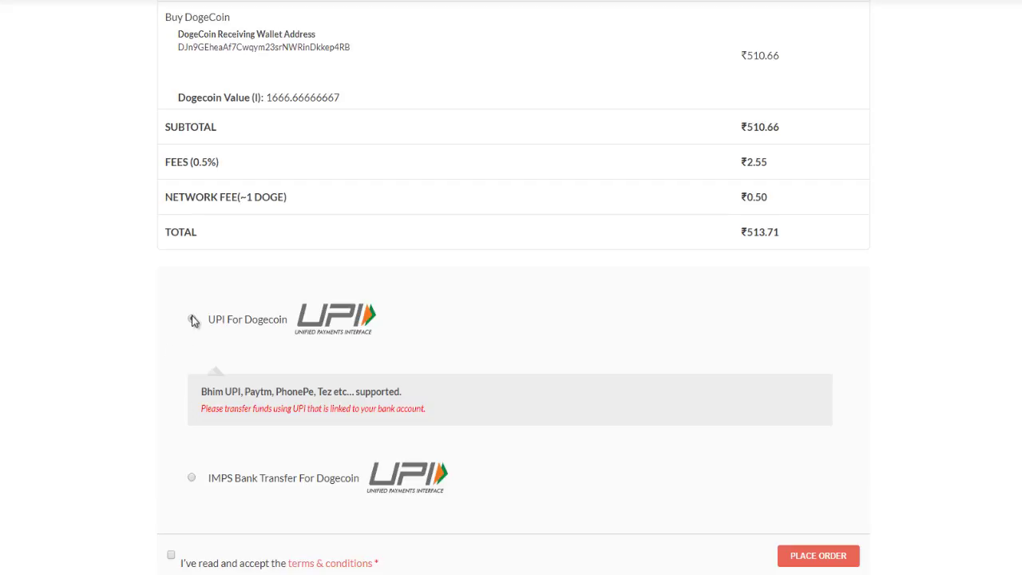
Step: Keep UPI For Dogecoin as the payment method after previewing IMPS, and accept the terms
click(191, 480)
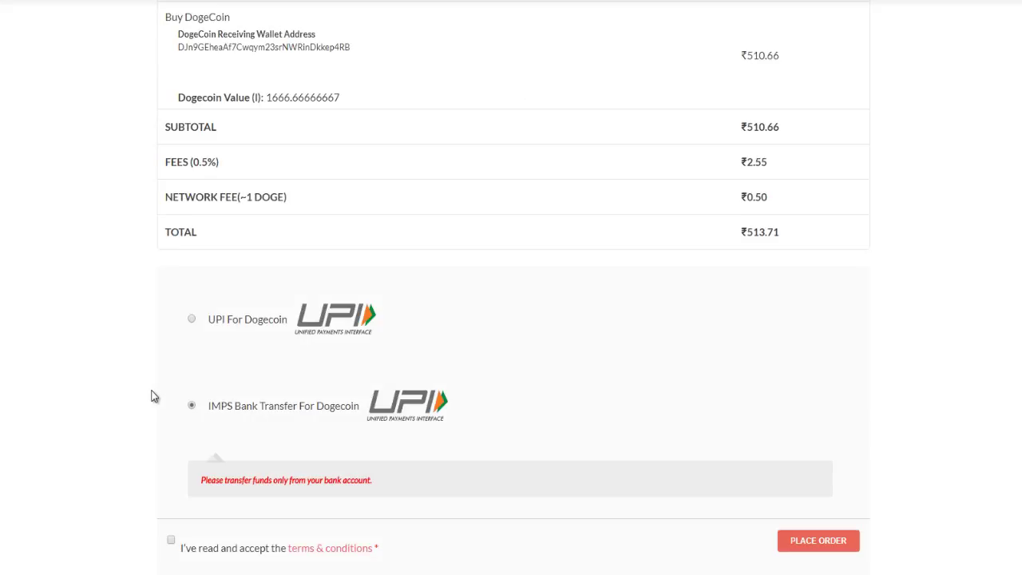
click(192, 320)
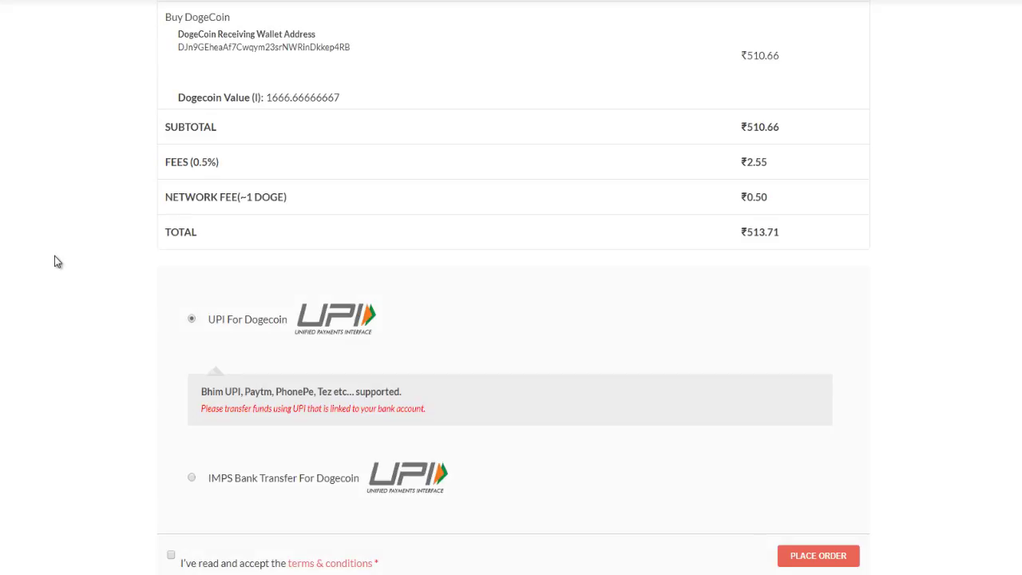
click(171, 557)
Step: Read through the full terms and conditions, then place the Dogecoin order
scroll(75, 388, down, 3)
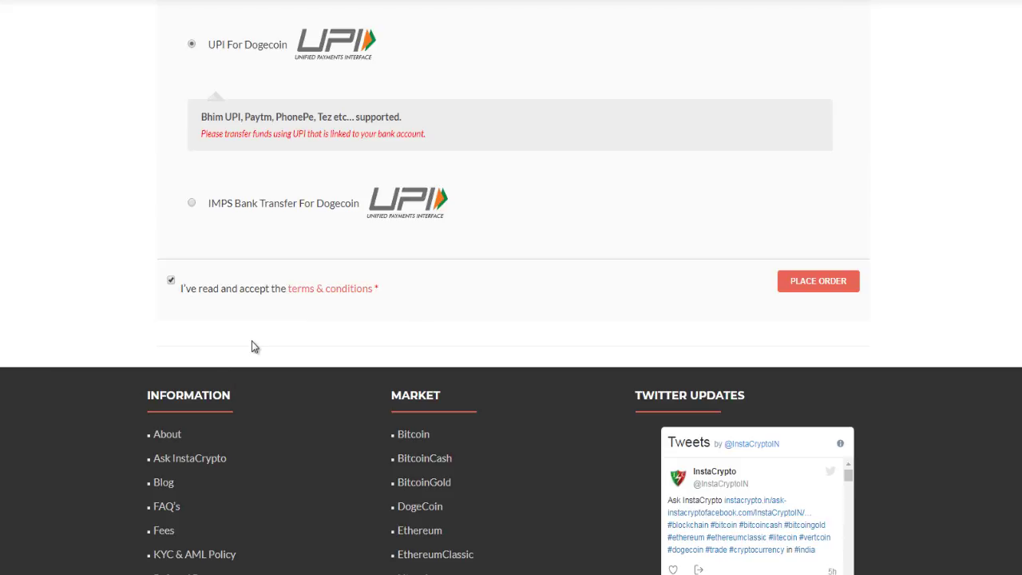
click(337, 292)
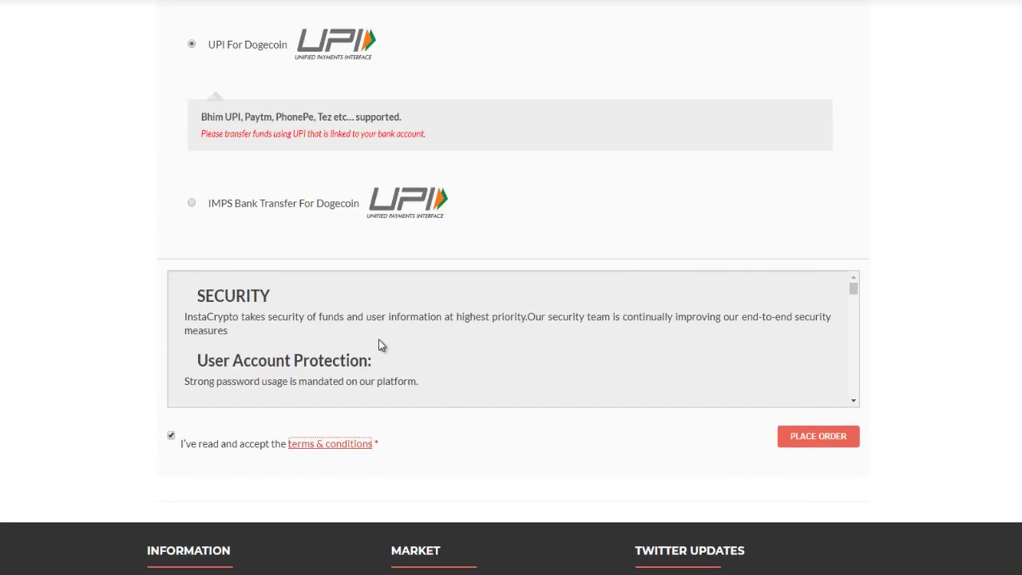
scroll(582, 352, down, 15)
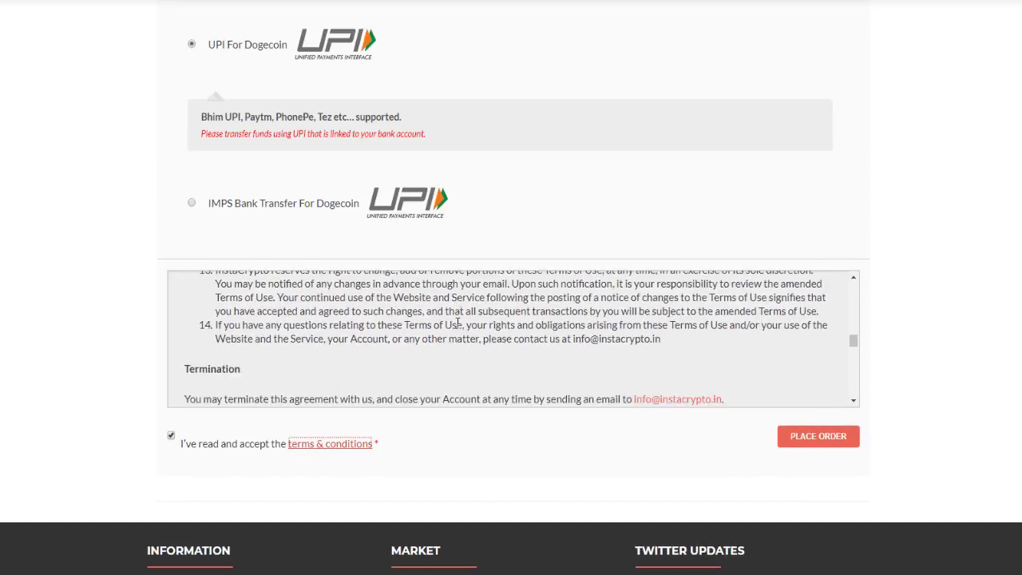
scroll(458, 321, down, 10)
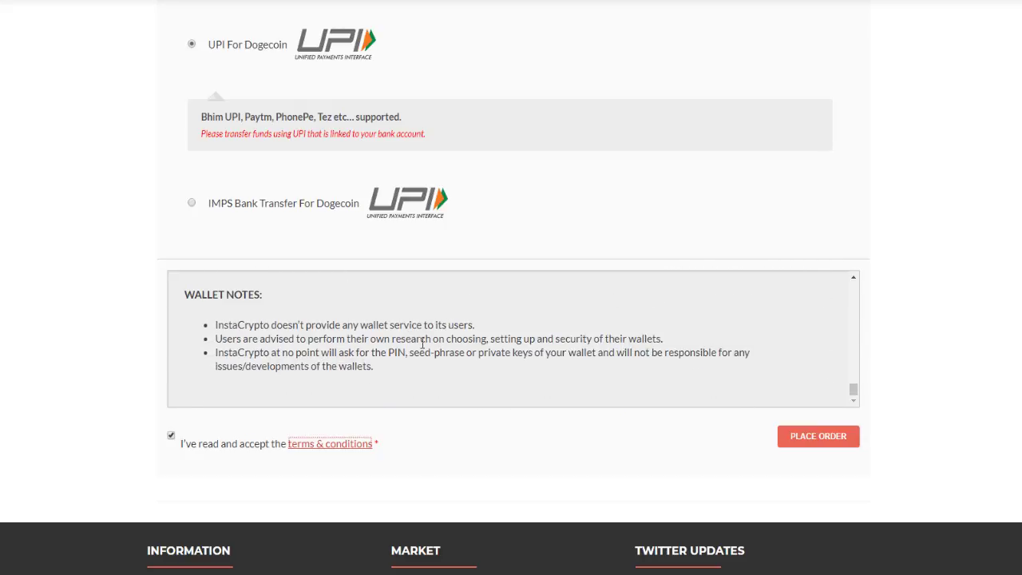
click(840, 440)
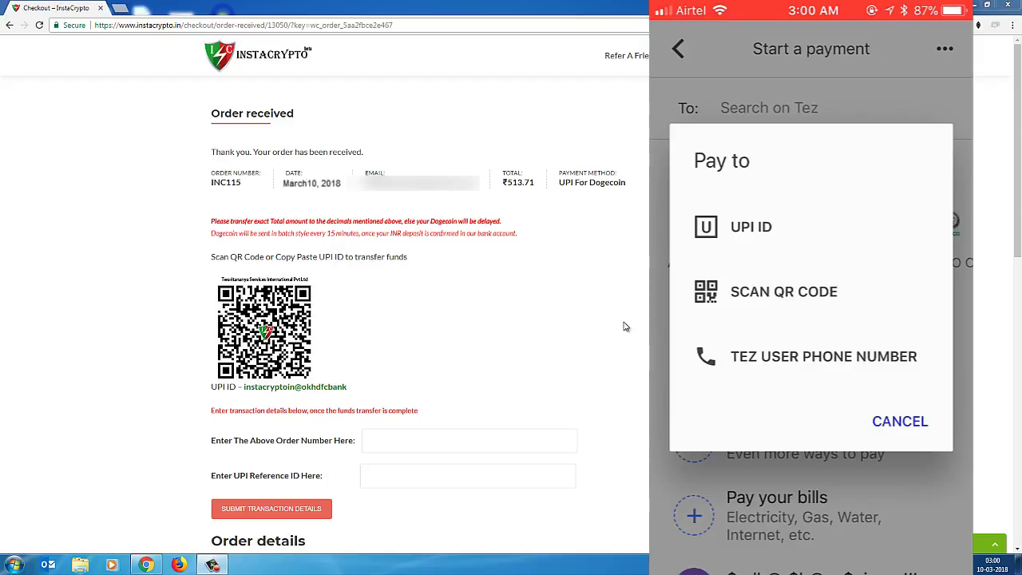
Step: Point out InstaCrypto's UPI ID and the ₹513.71 total to pay via Tez
drag(244, 386, 370, 408)
click(364, 385)
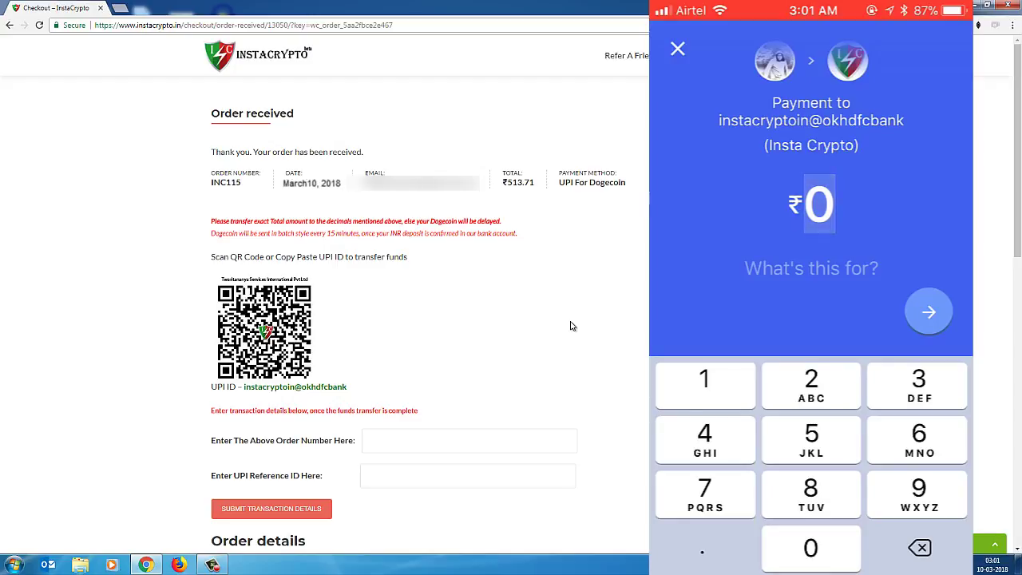
double_click(303, 388)
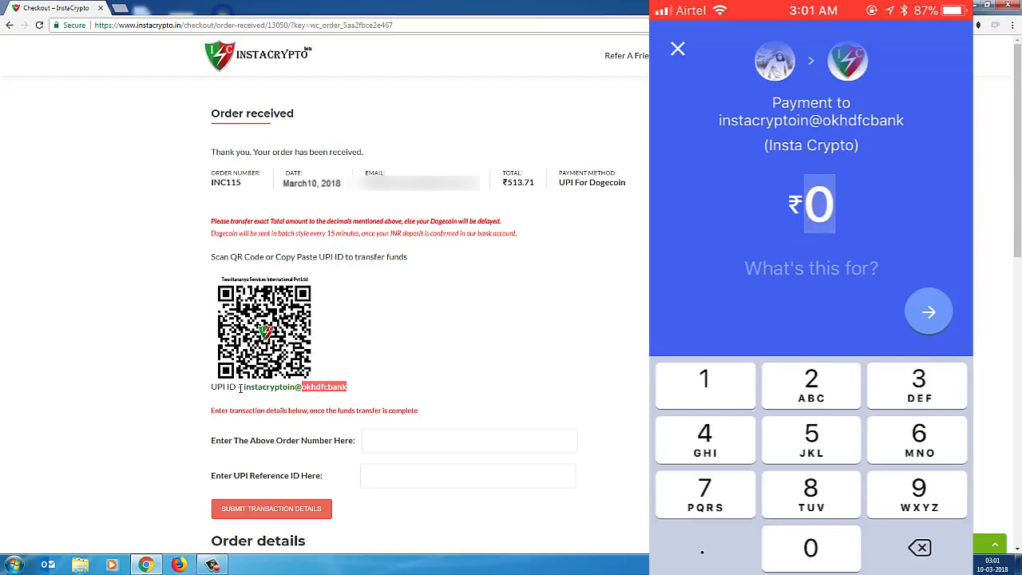
drag(244, 387, 370, 371)
click(370, 371)
drag(503, 182, 535, 182)
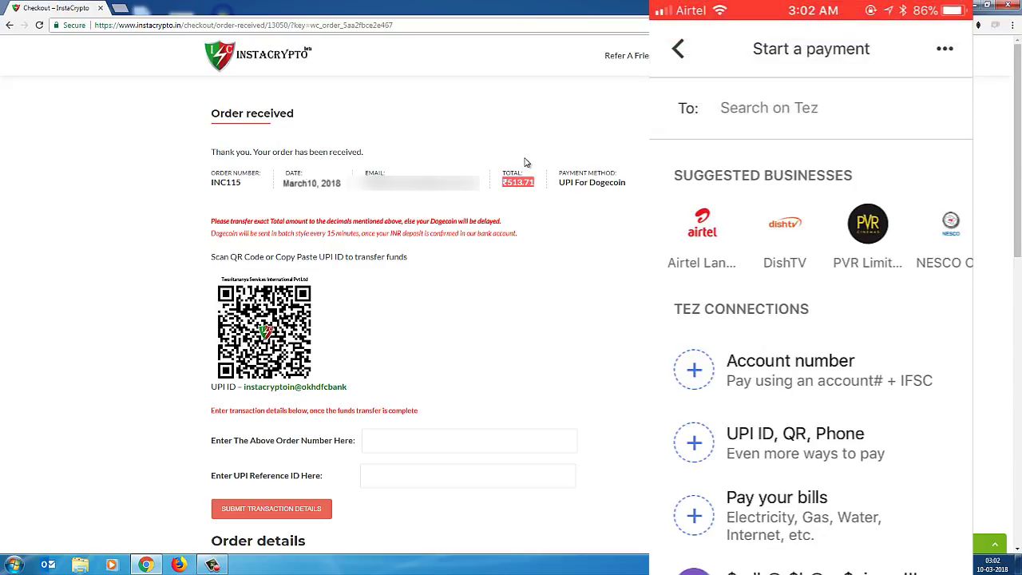
Step: Copy the order number from the page into the Order Number field
click(468, 435)
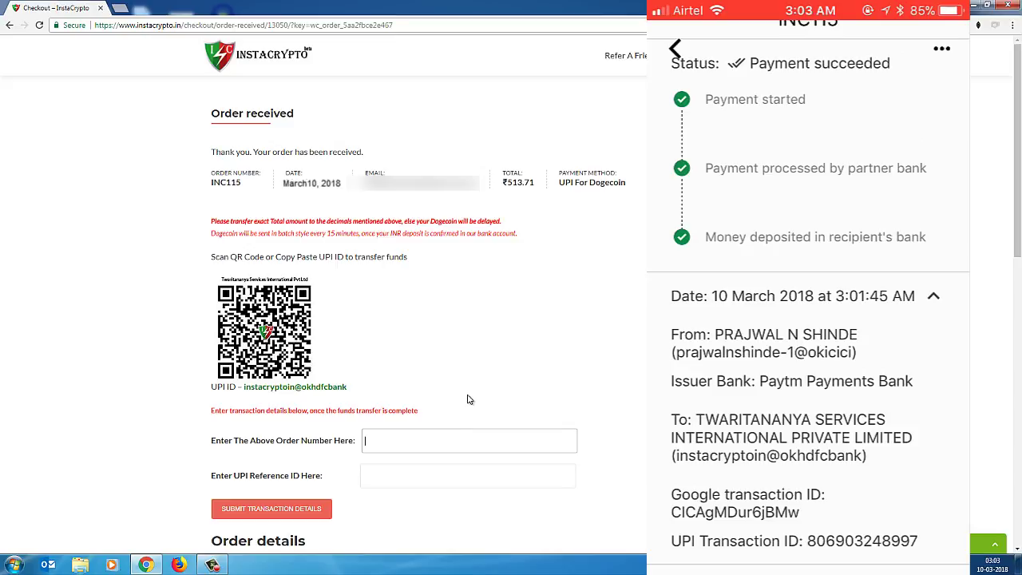
drag(242, 182, 212, 182)
right_click(221, 182)
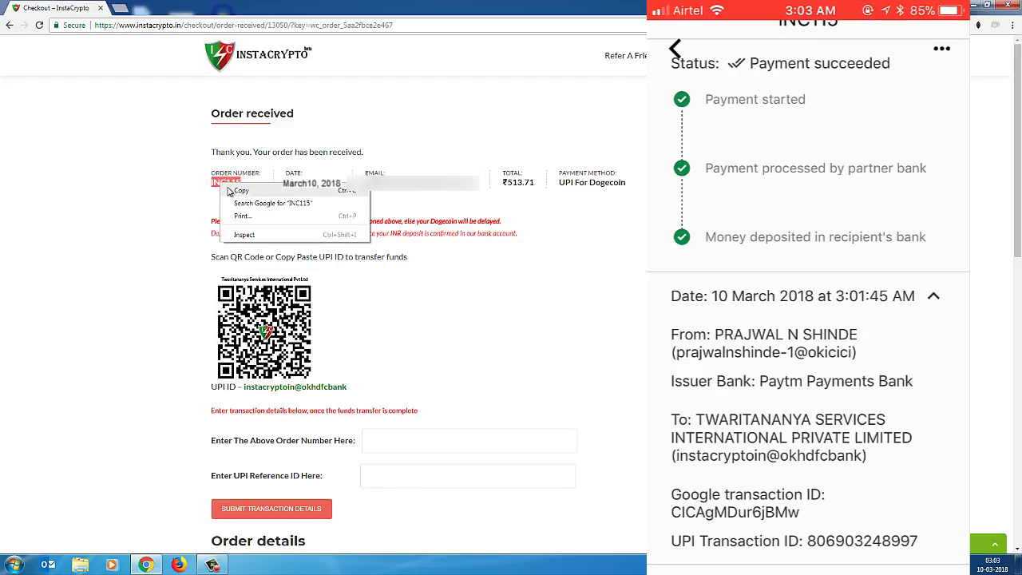
click(240, 202)
click(430, 438)
right_click(430, 438)
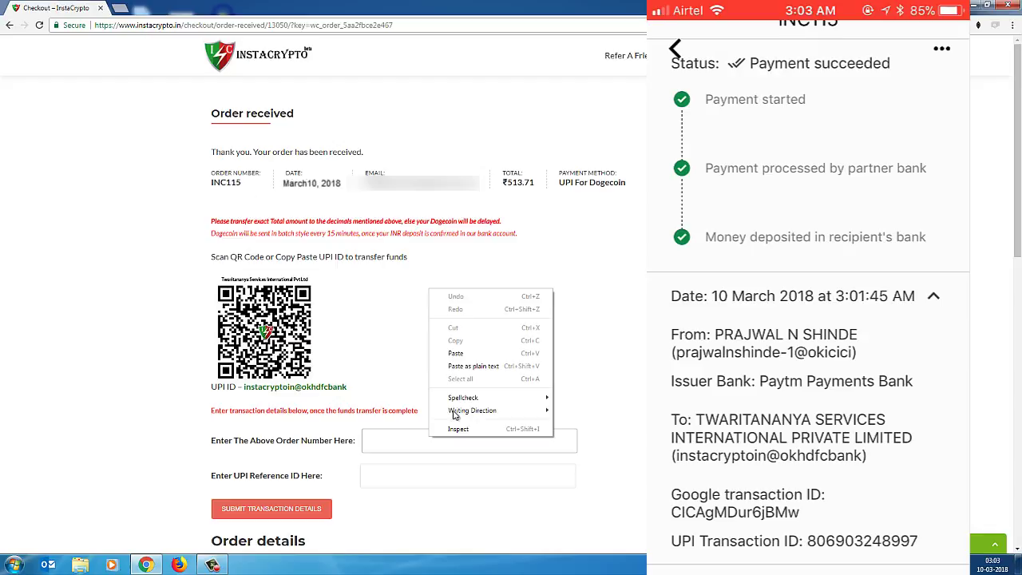
click(459, 346)
Step: Paste the UPI transaction reference into the Reference field and submit the transaction details
click(394, 481)
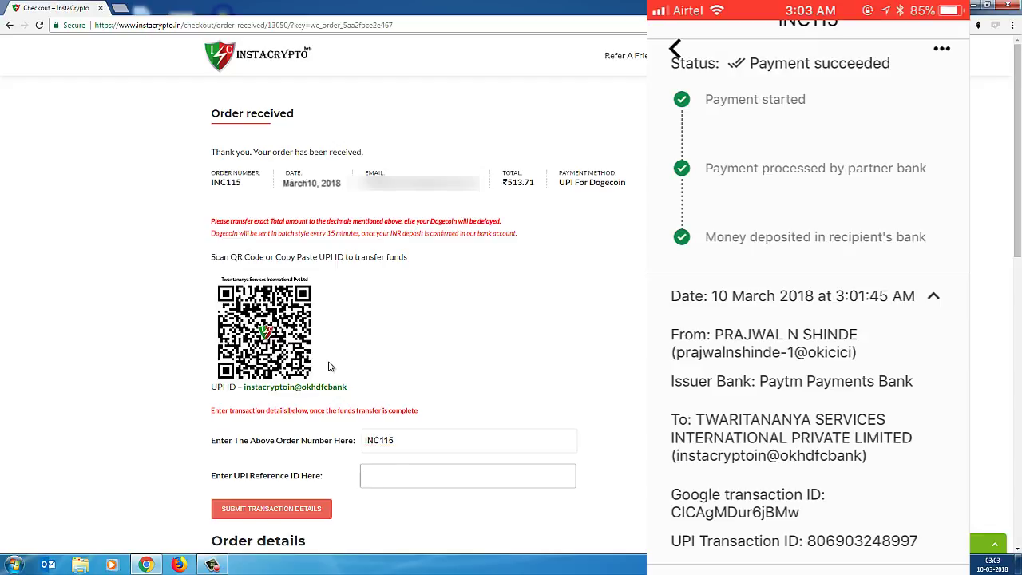
text(8)
key(ctrl+v)
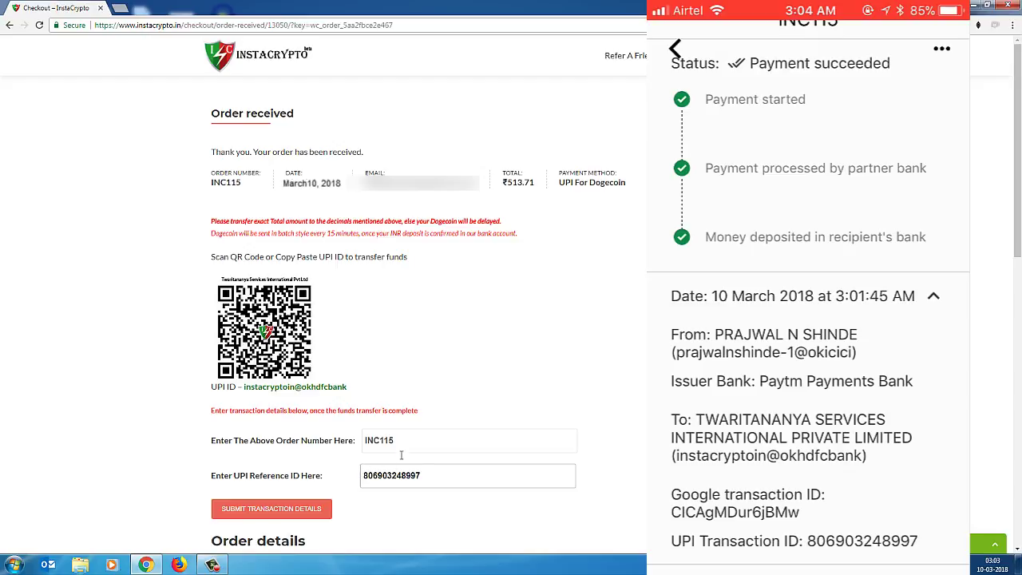
click(280, 510)
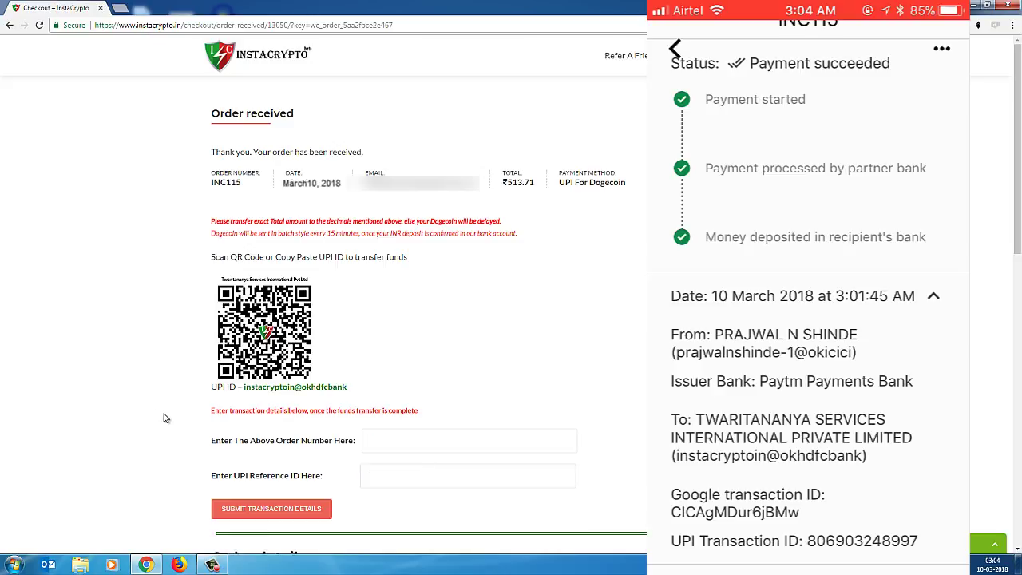
Step: Scroll the Jaxx DOGE wallet to view the 1666.66 DOGE balance and confirmed deposit
scroll(169, 414, down, 1)
scroll(169, 414, down, 1)
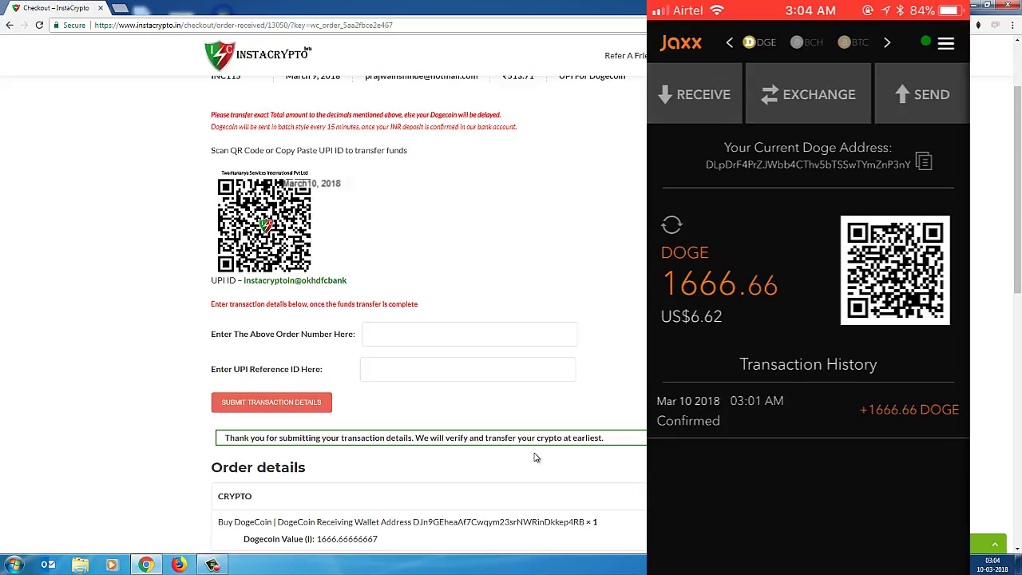
scroll(530, 312, down, 1)
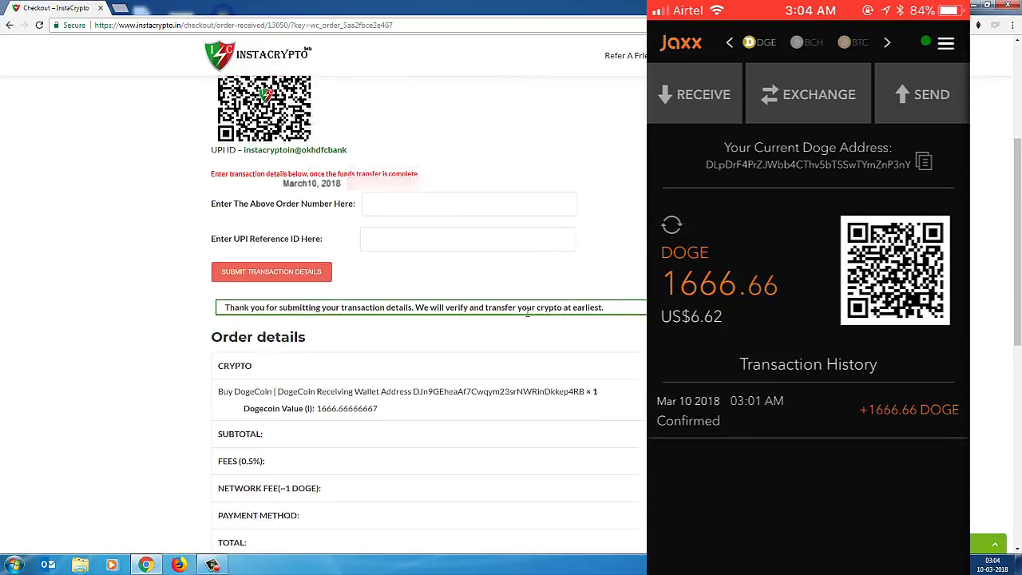
scroll(525, 313, up, 2)
scroll(525, 312, up, 1)
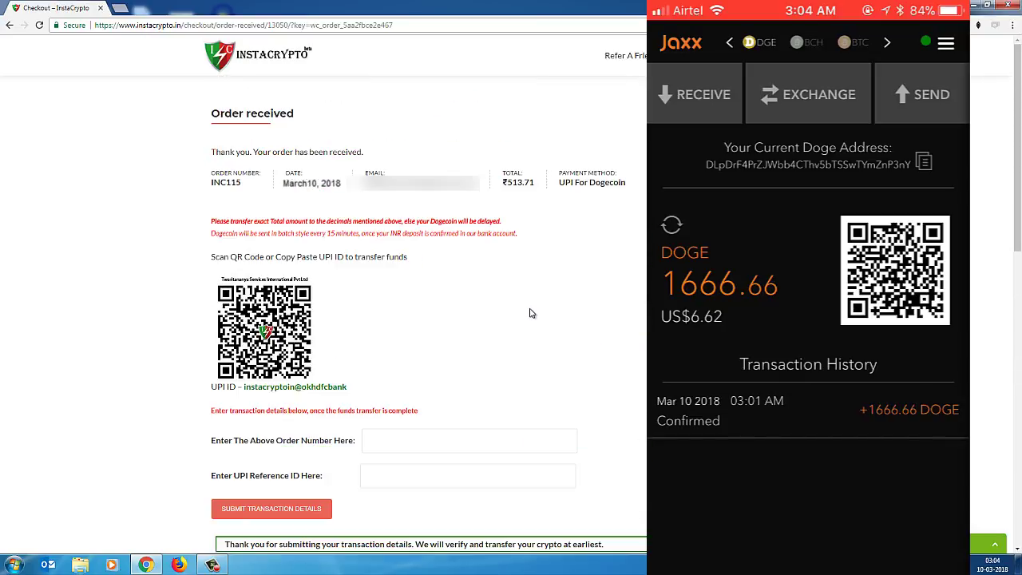